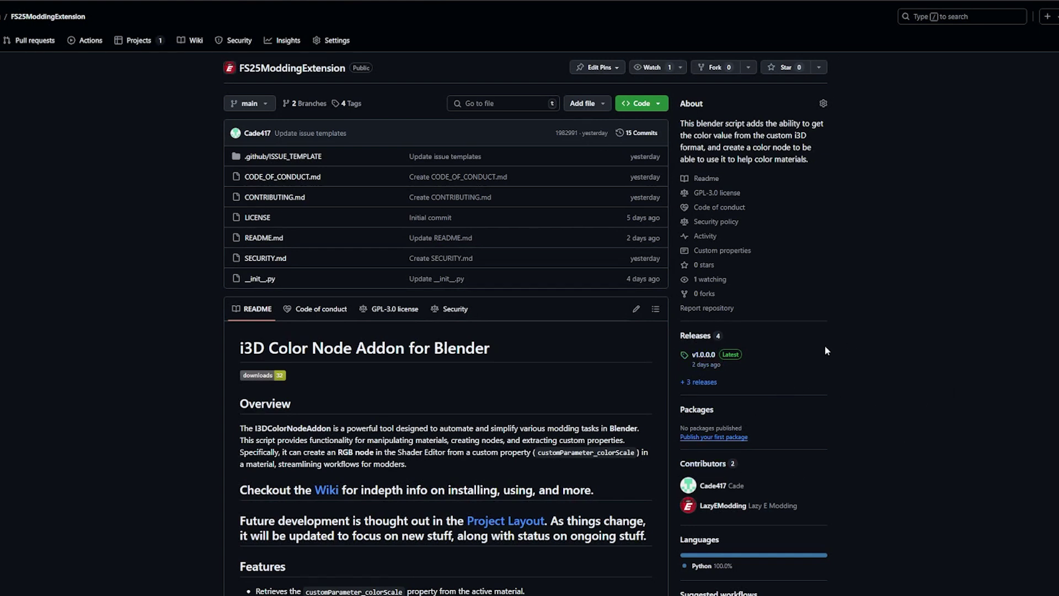
- Open the v1.0.0.0 release of the FS25ModdingExtension repository, and select the extension's zip file on the desktop
click(704, 355)
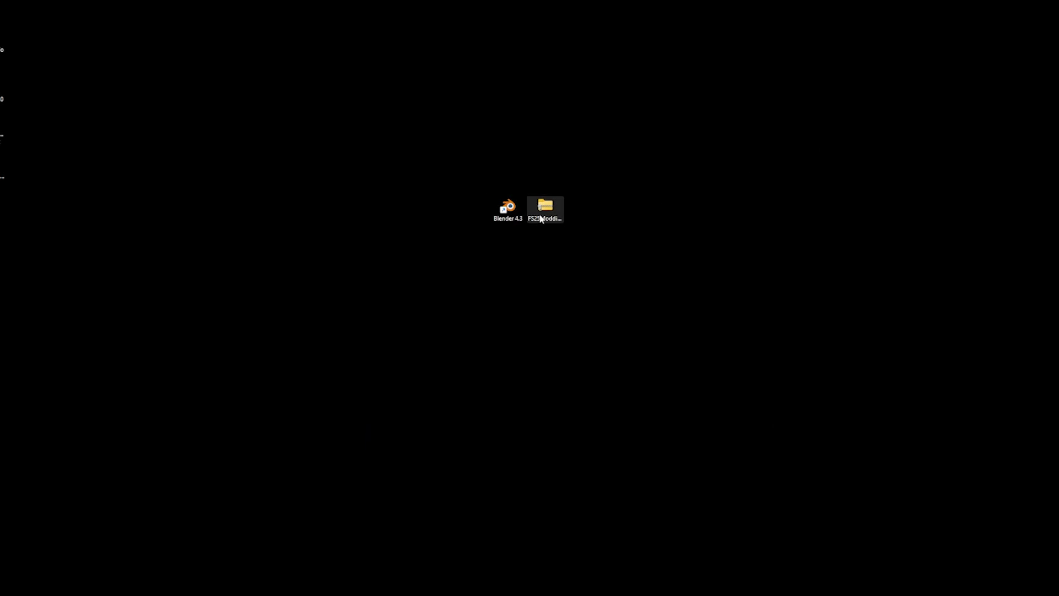
click(543, 221)
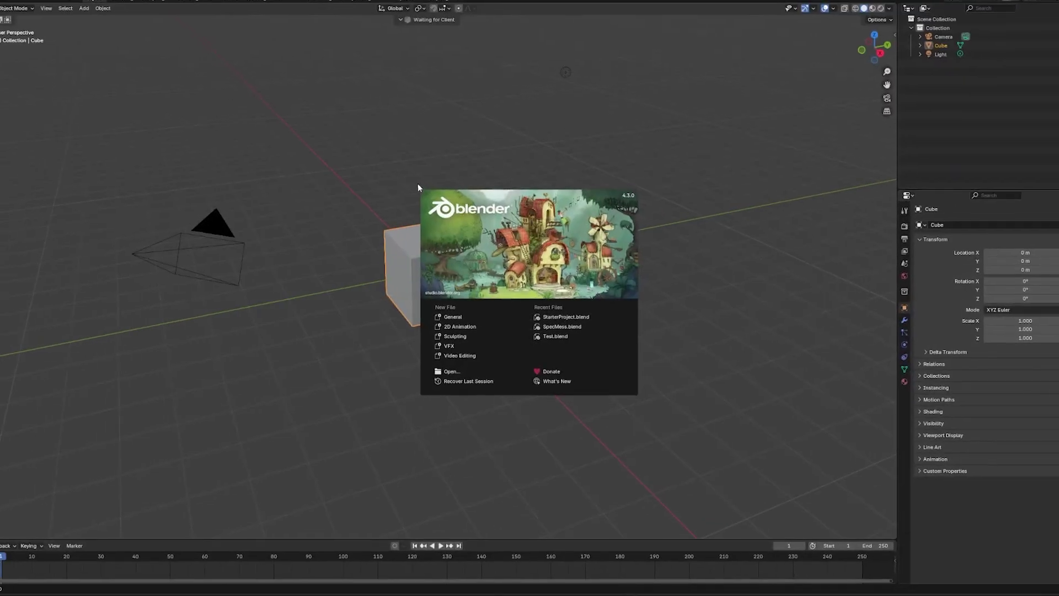
- Switch to Blender, start a new General file, and isolate and select the default cube
click(450, 318)
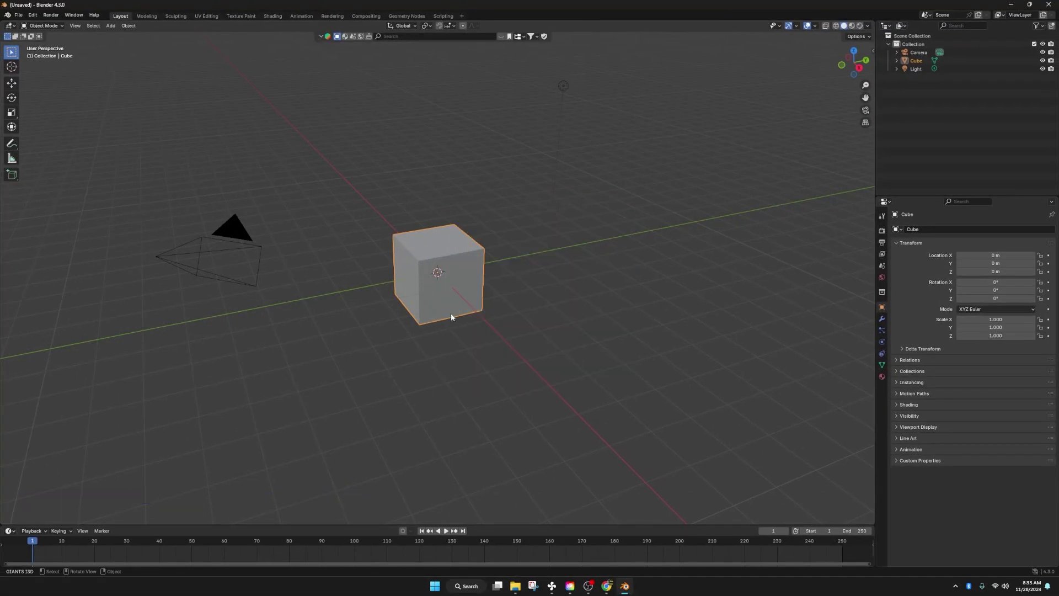
click(447, 286)
key(KP_Divide)
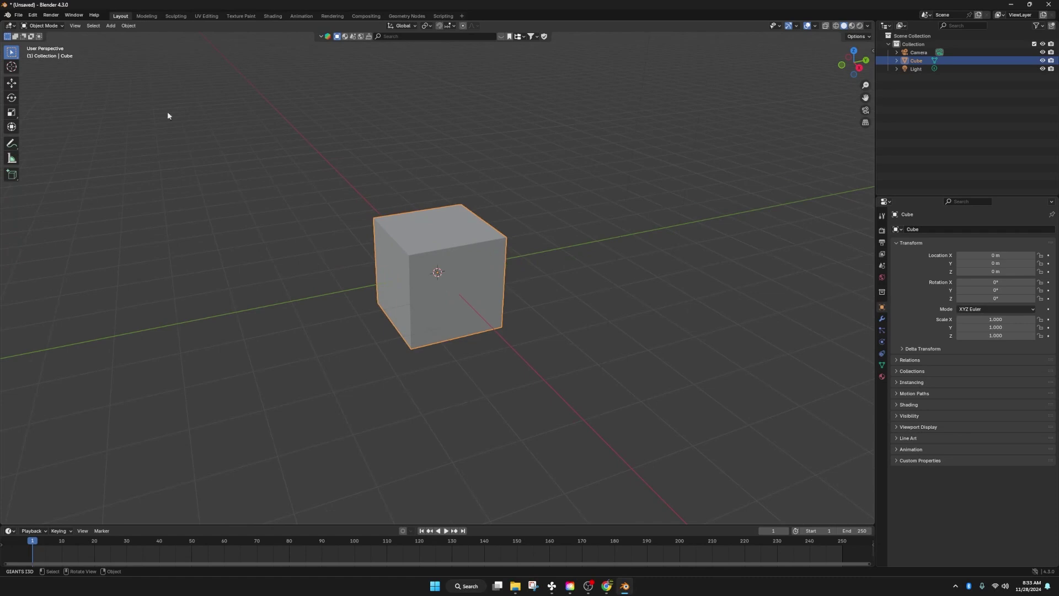
click(245, 120)
click(459, 242)
- Examine the GIANTS I3D Exporter's game location, custom tools and material shader folder settings
key(n)
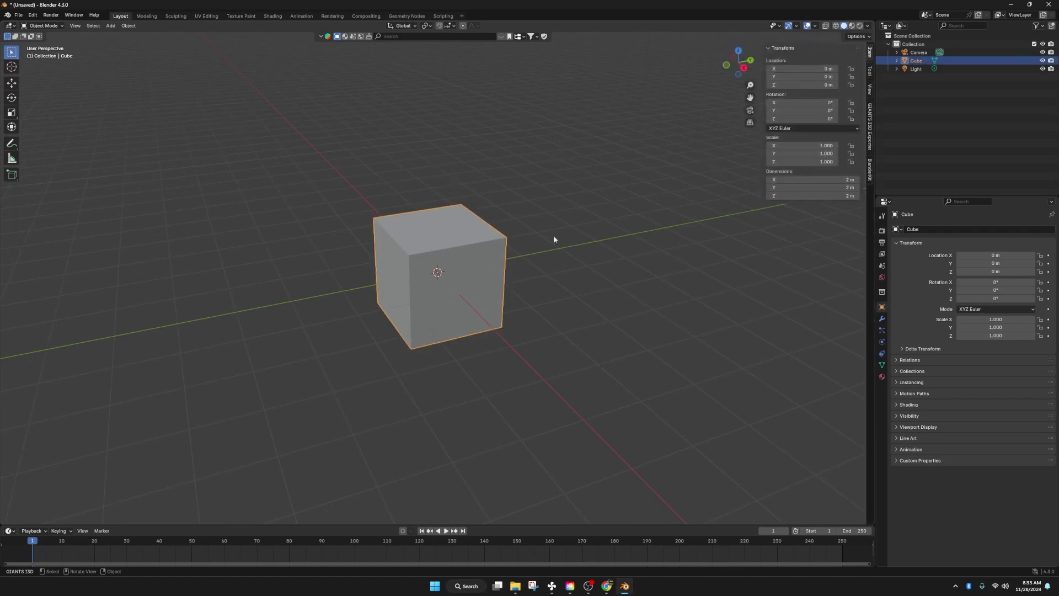
click(871, 135)
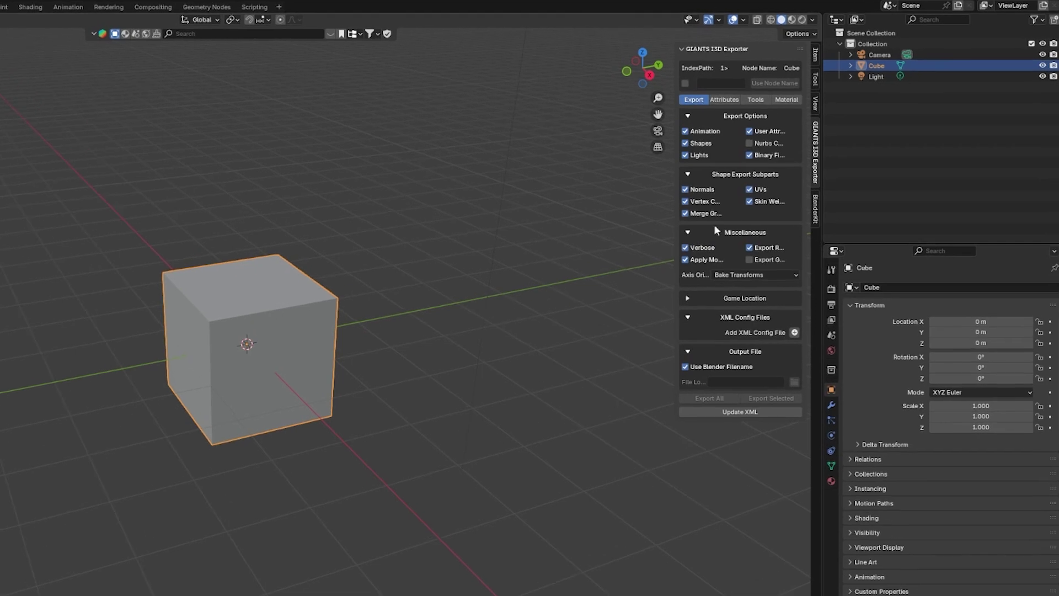
drag(624, 226, 384, 245)
click(395, 358)
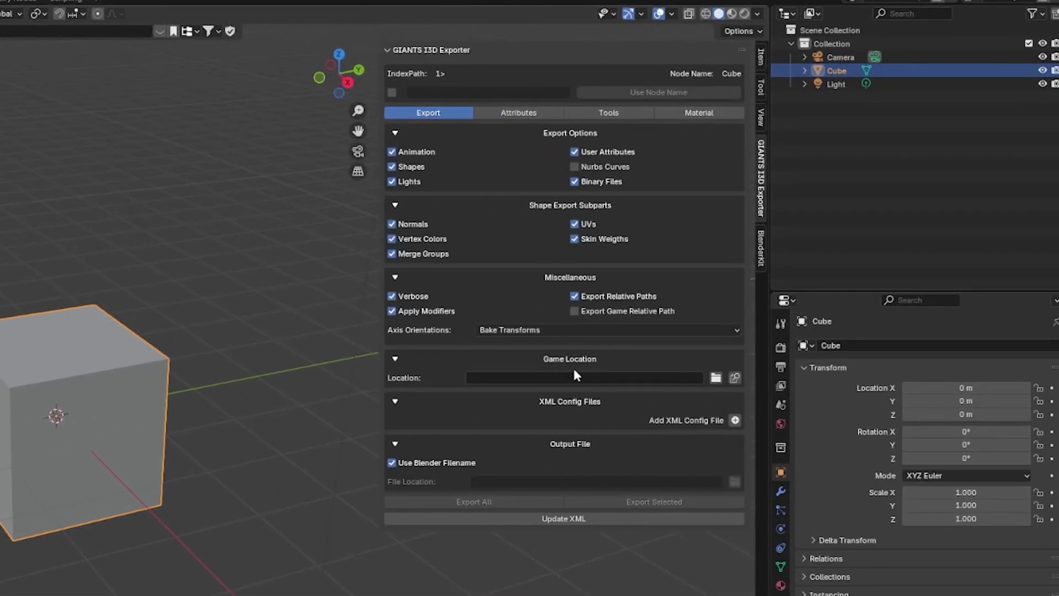
click(601, 113)
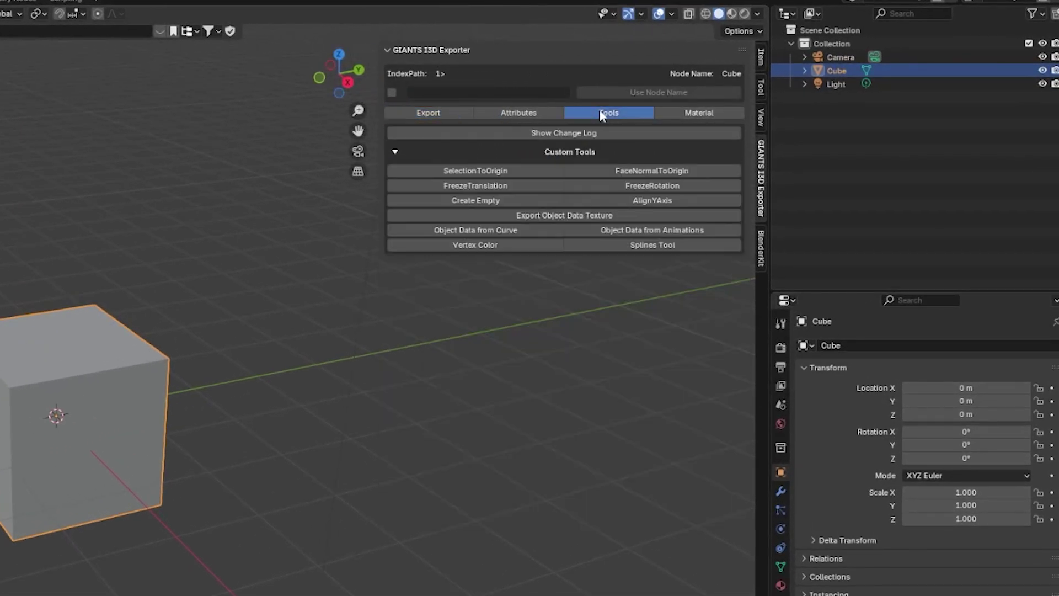
click(684, 113)
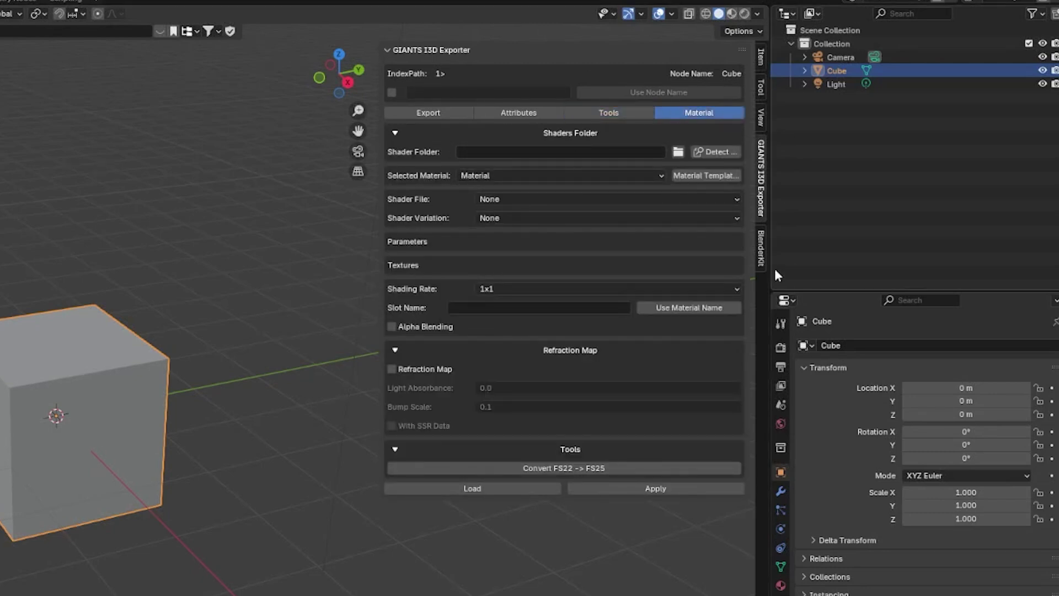
click(760, 45)
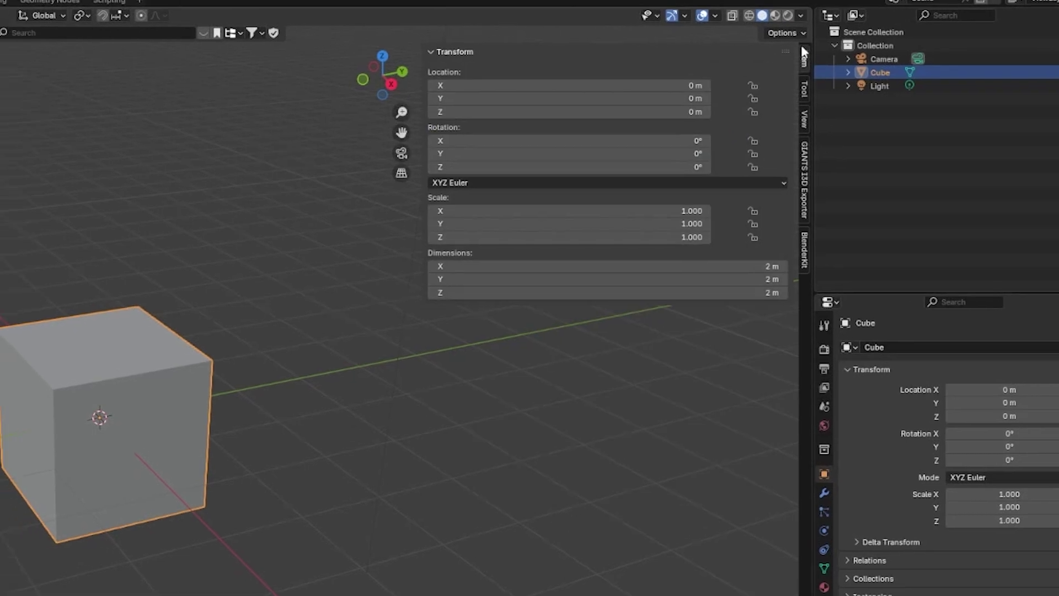
key(n)
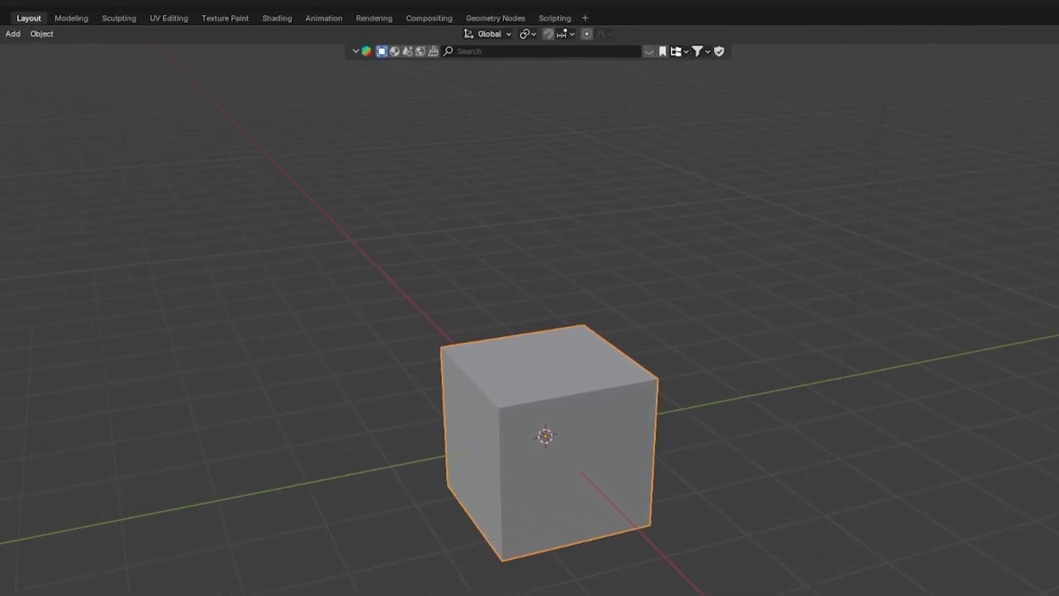
- Install the add-on FS25ModdingExtension_v1.0.1.0.zip from the Desktop folder through the Blender preferences
click(52, 22)
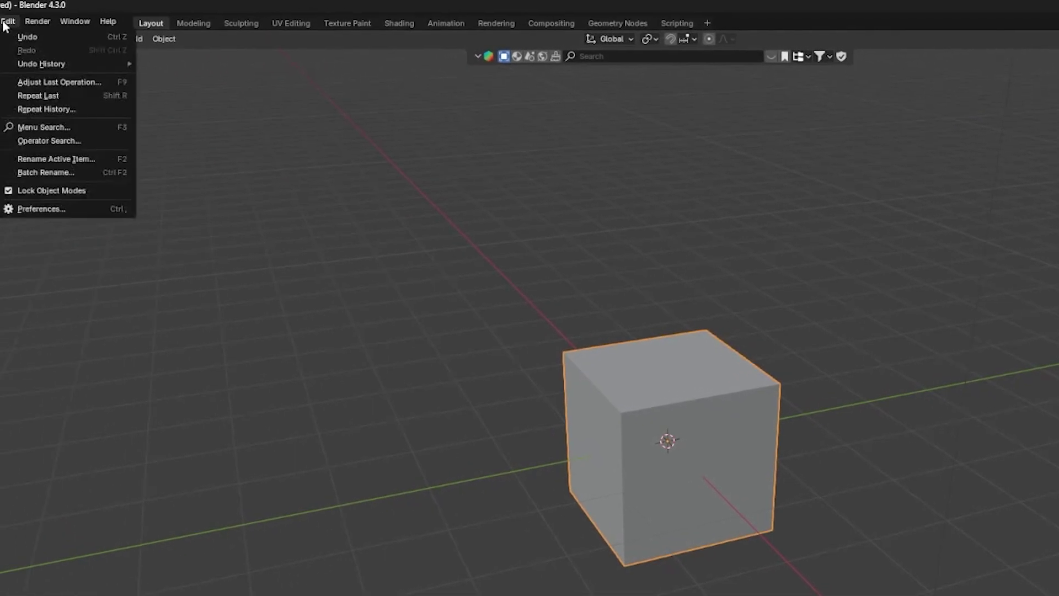
click(95, 210)
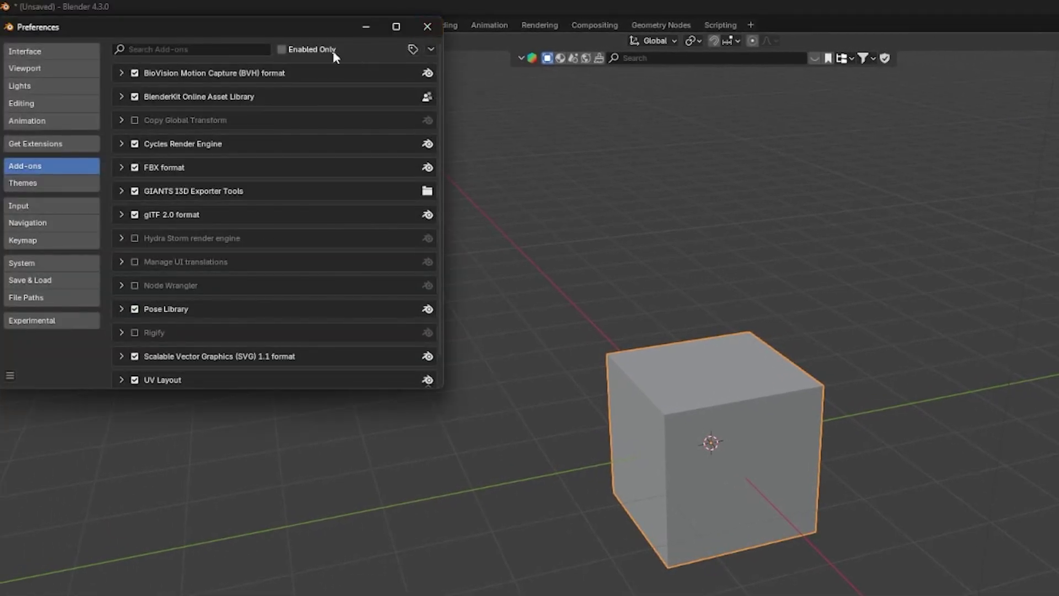
click(430, 49)
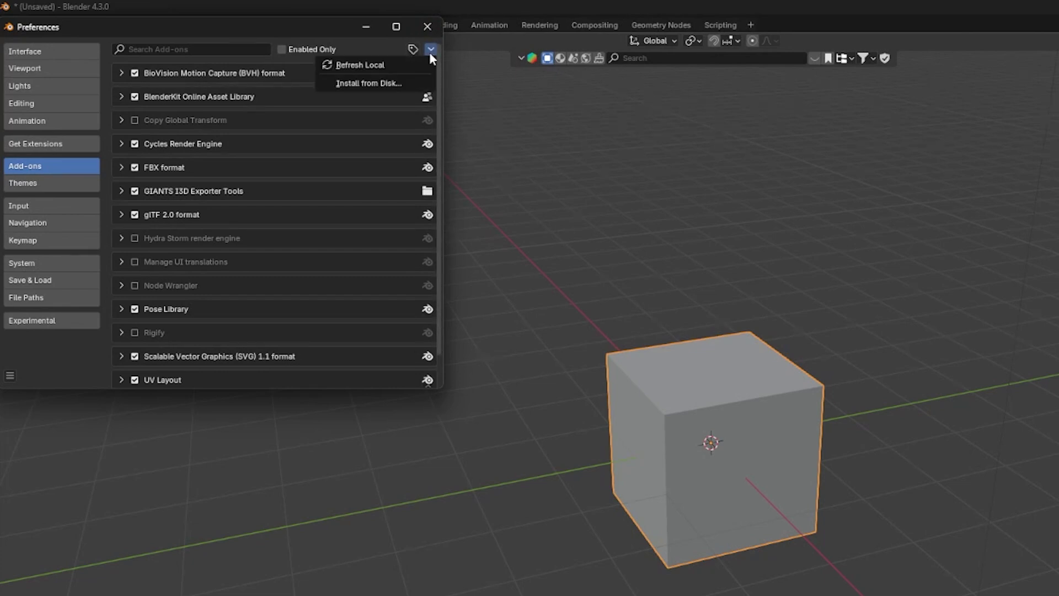
click(339, 84)
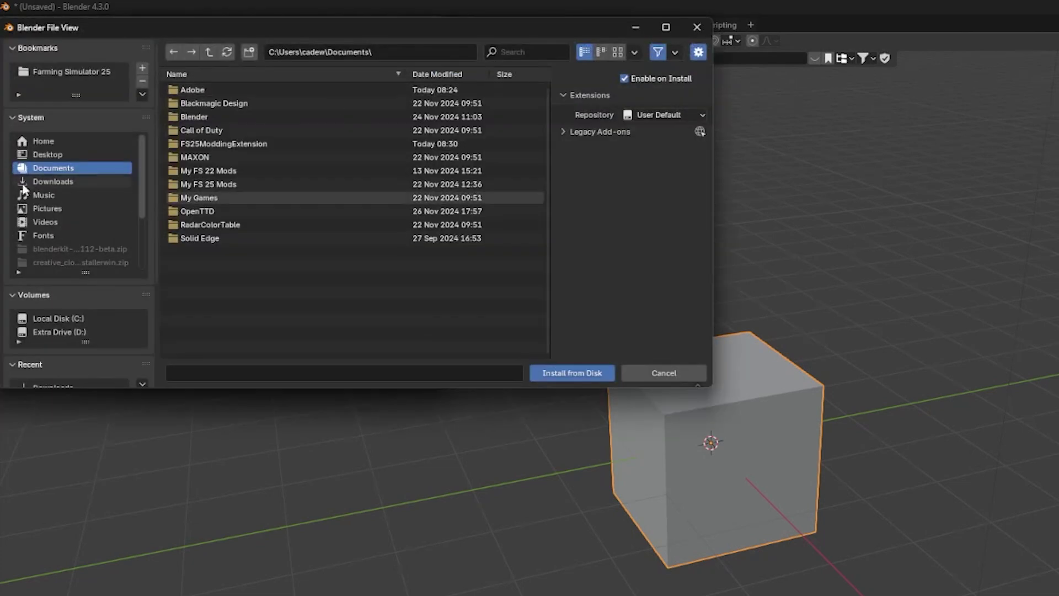
click(61, 155)
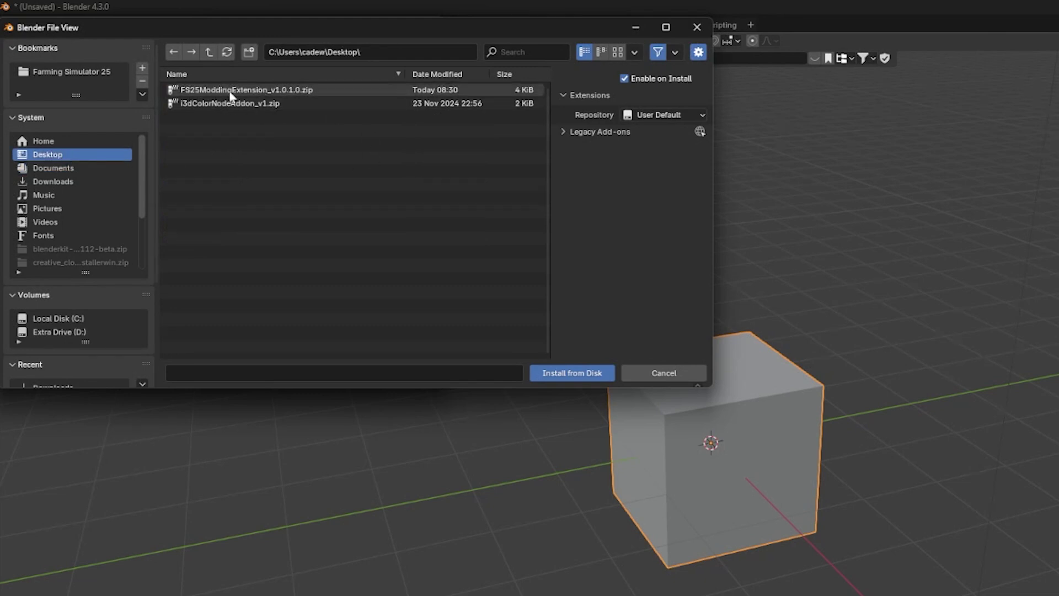
click(299, 93)
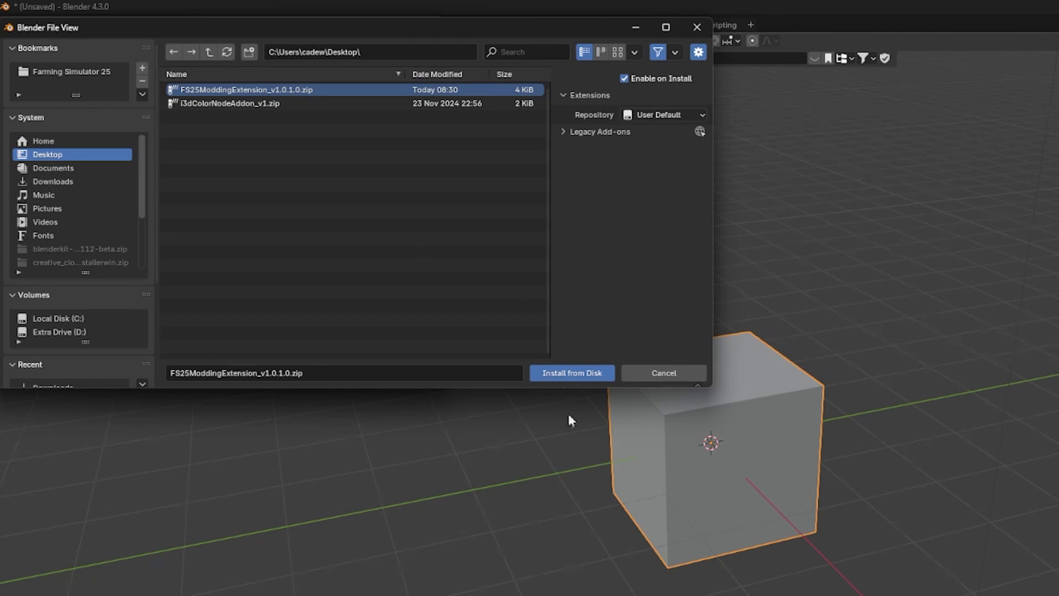
click(573, 373)
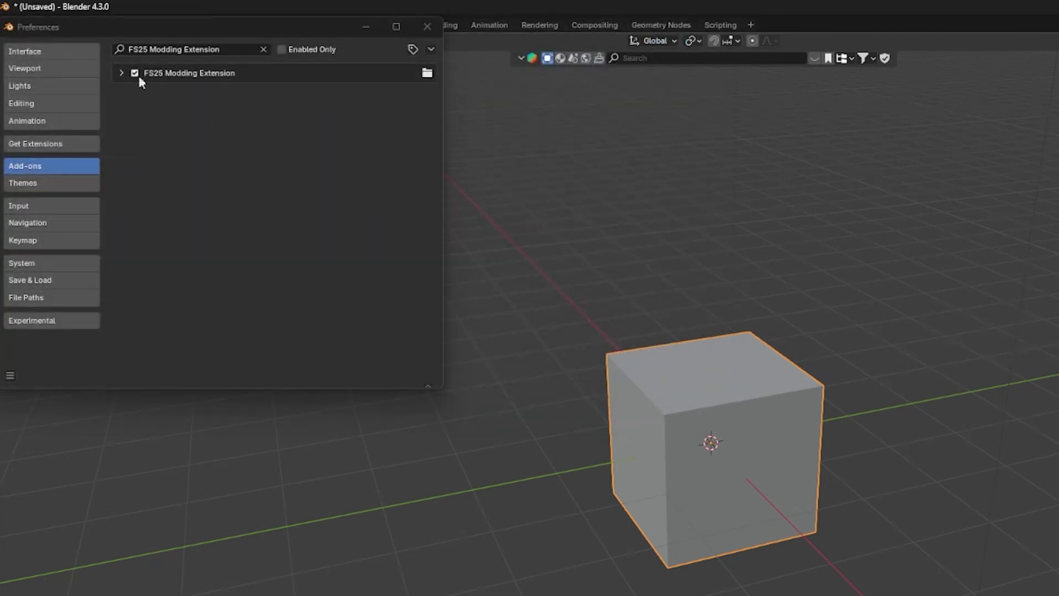
- Set the FS25 Modding Extension's game directory to the Farming Simulator 25 folder and save the preferences
click(122, 73)
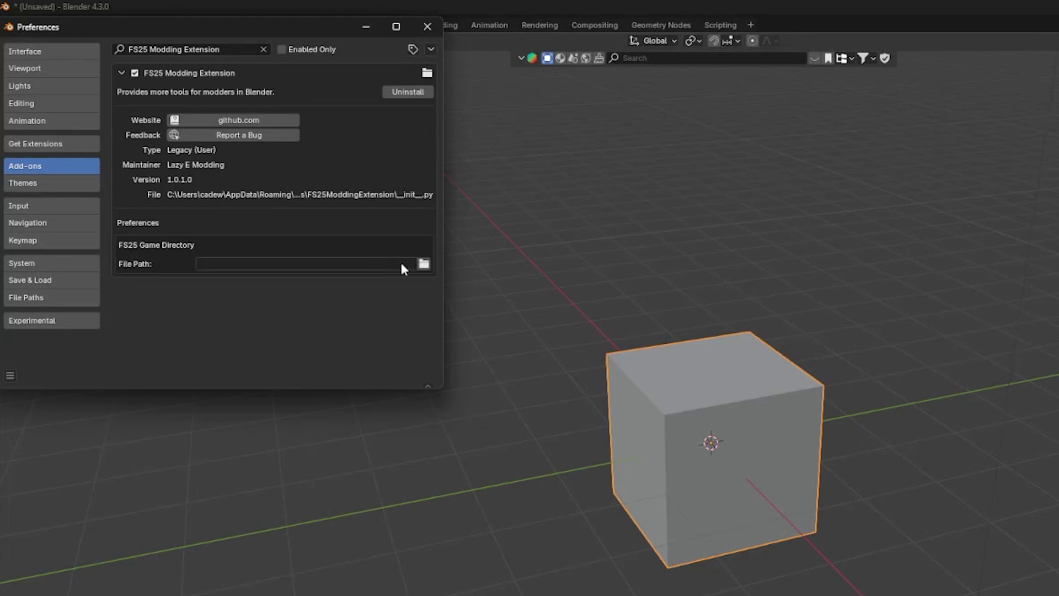
click(424, 263)
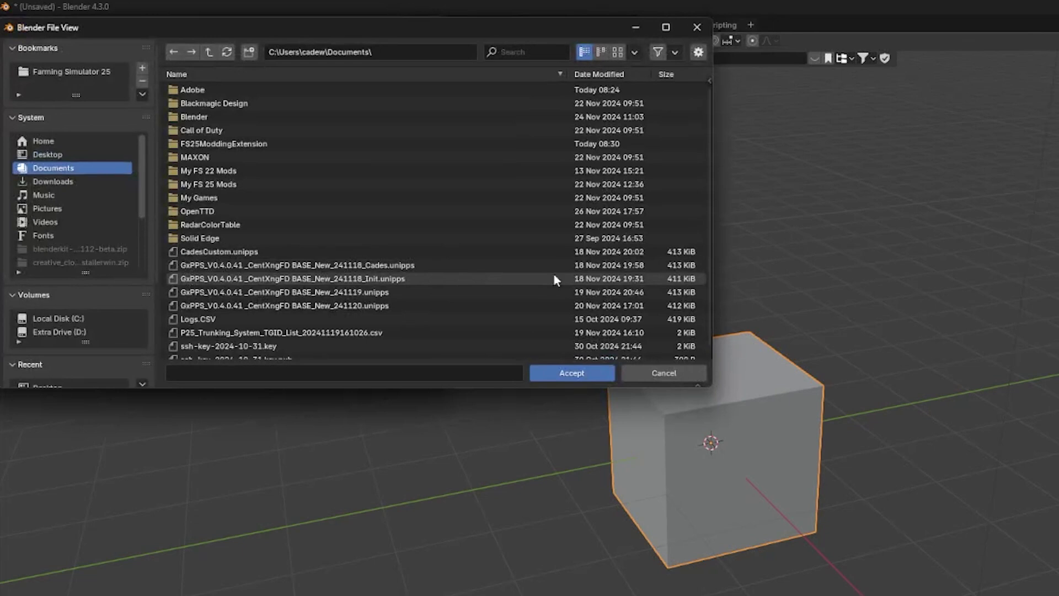
click(66, 72)
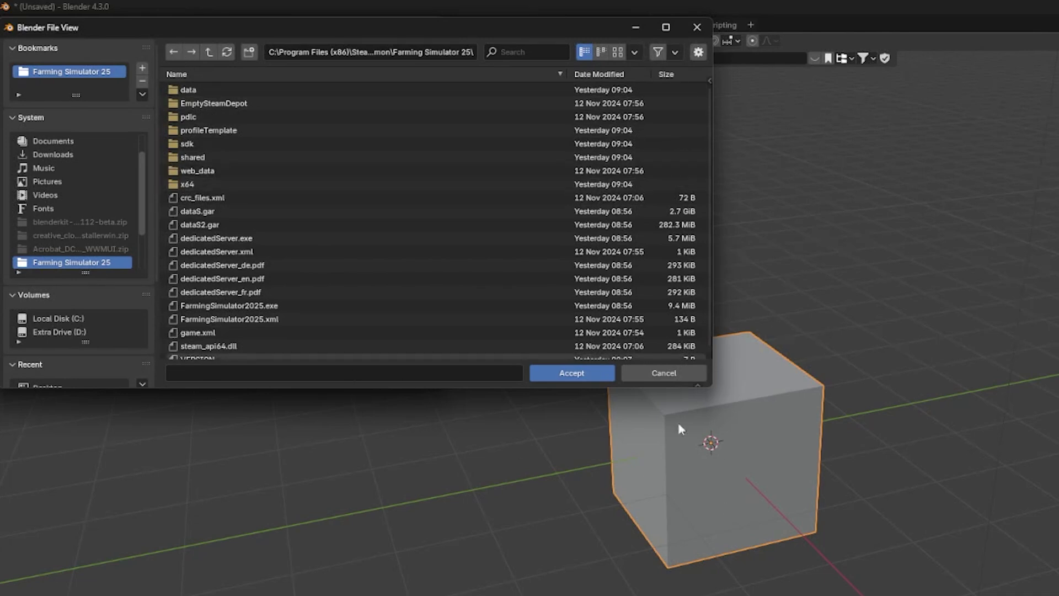
click(581, 373)
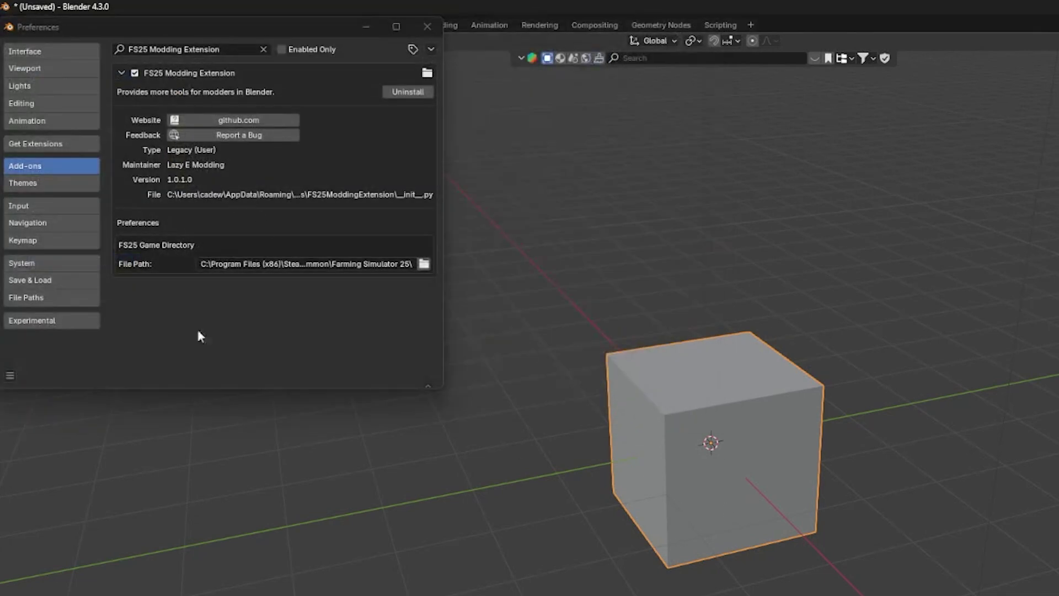
click(9, 376)
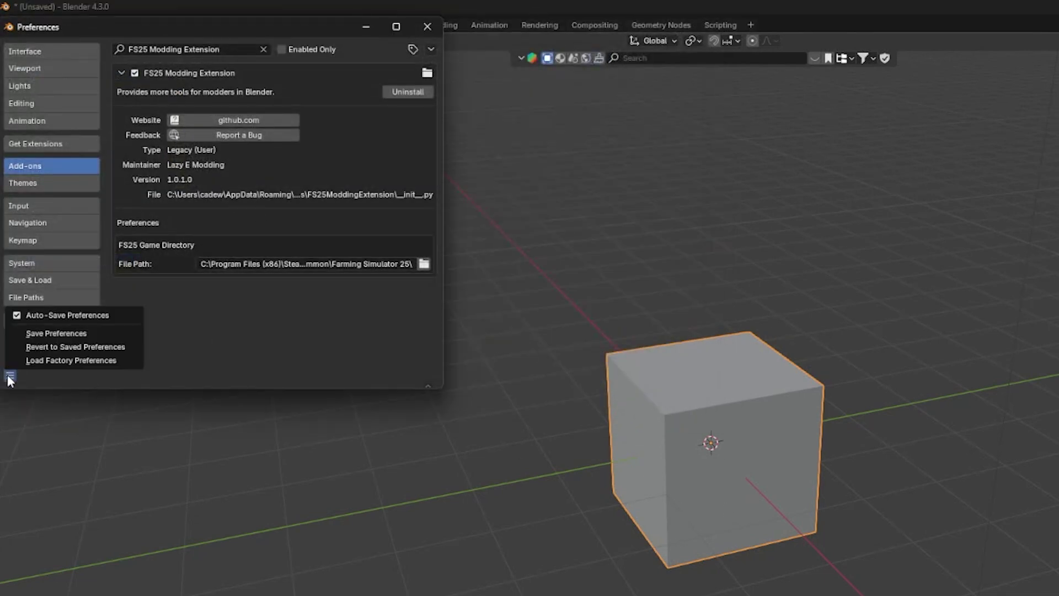
click(39, 333)
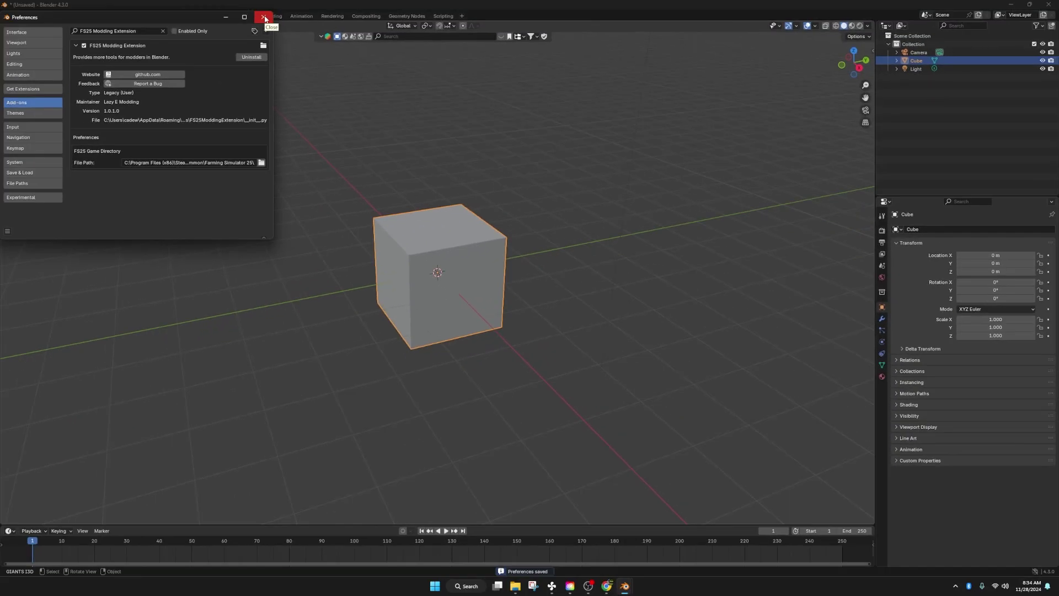
click(260, 19)
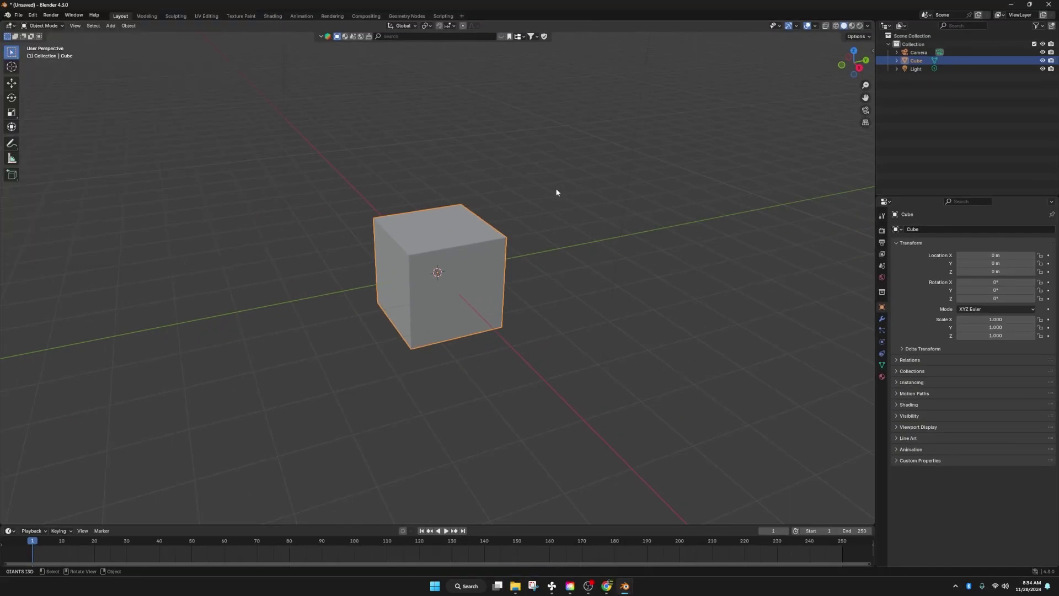
- Check the shader folder and game location paths in the GIANTS I3D Exporter for the current file
key(n)
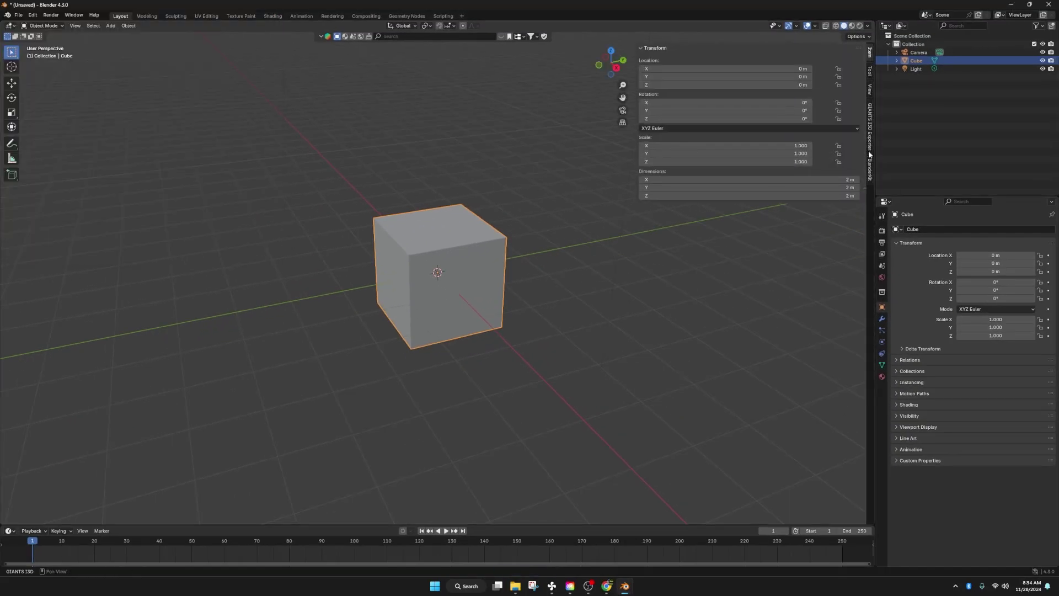
click(870, 149)
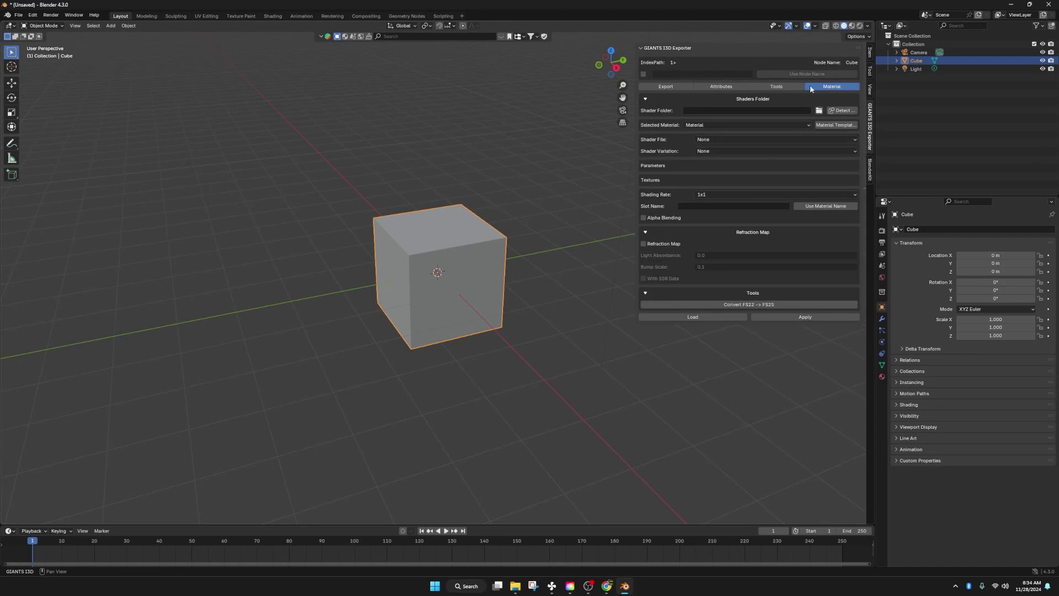
click(666, 87)
key(alt+a)
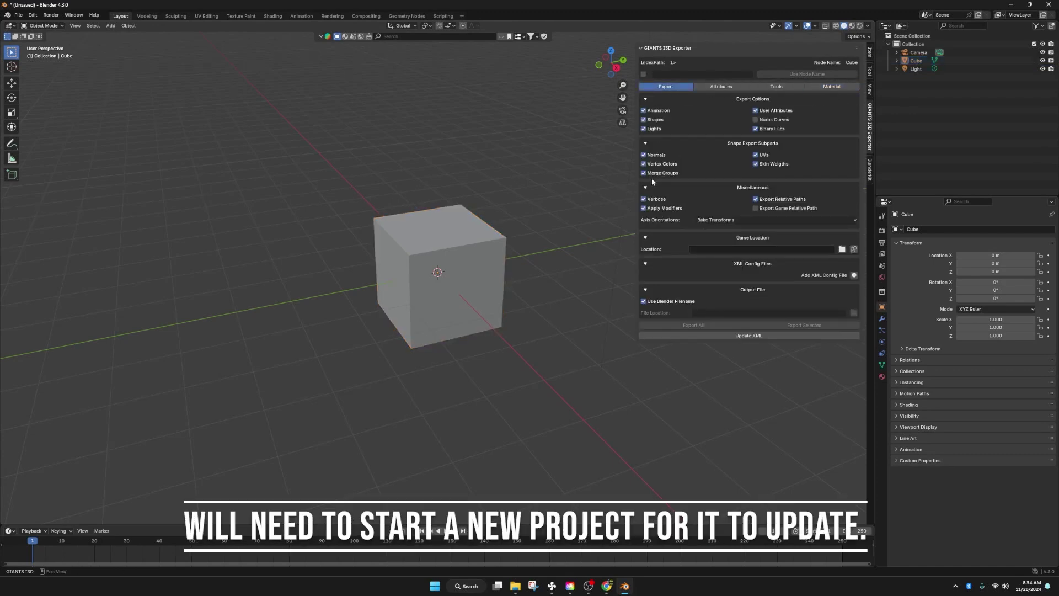
- Start a new General file without saving the changes to the current one
click(21, 15)
mouse_move(25, 26)
click(136, 28)
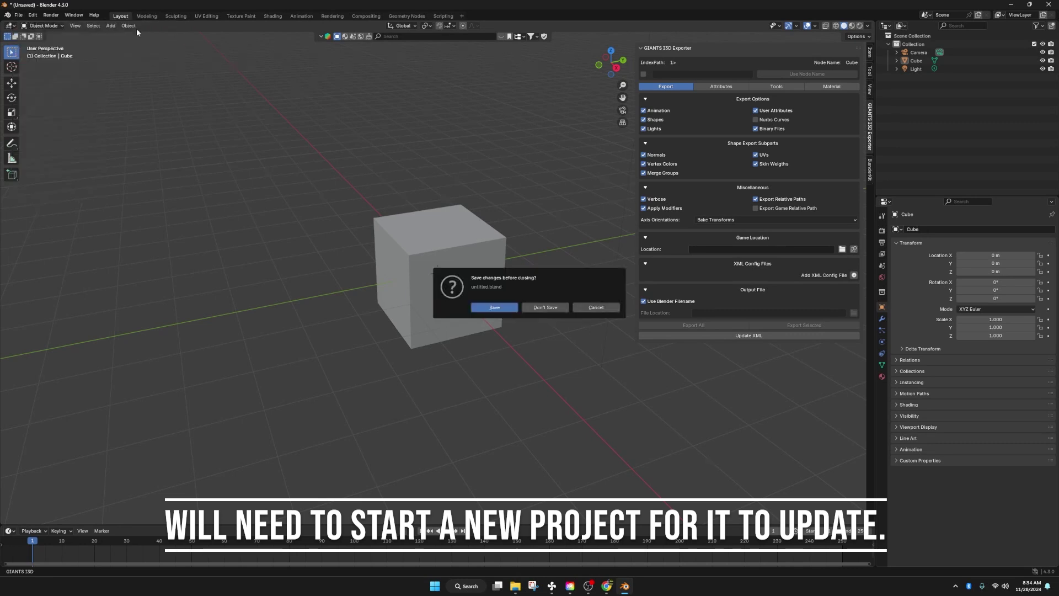
click(554, 308)
click(595, 227)
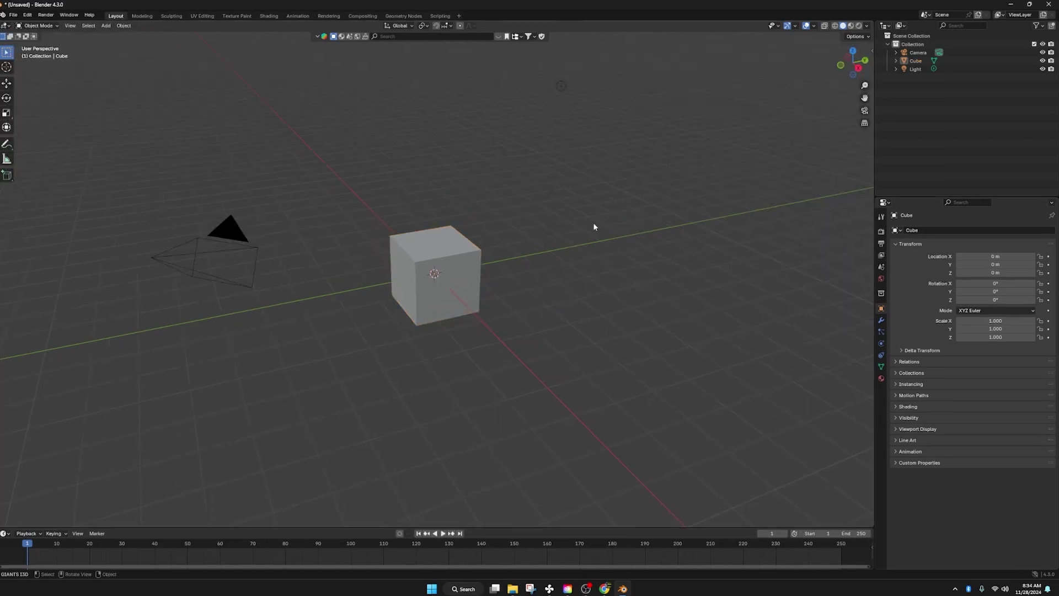
- Examine the GIANTS I3D Exporter's game location and material shader folder in the new file
key(n)
click(870, 141)
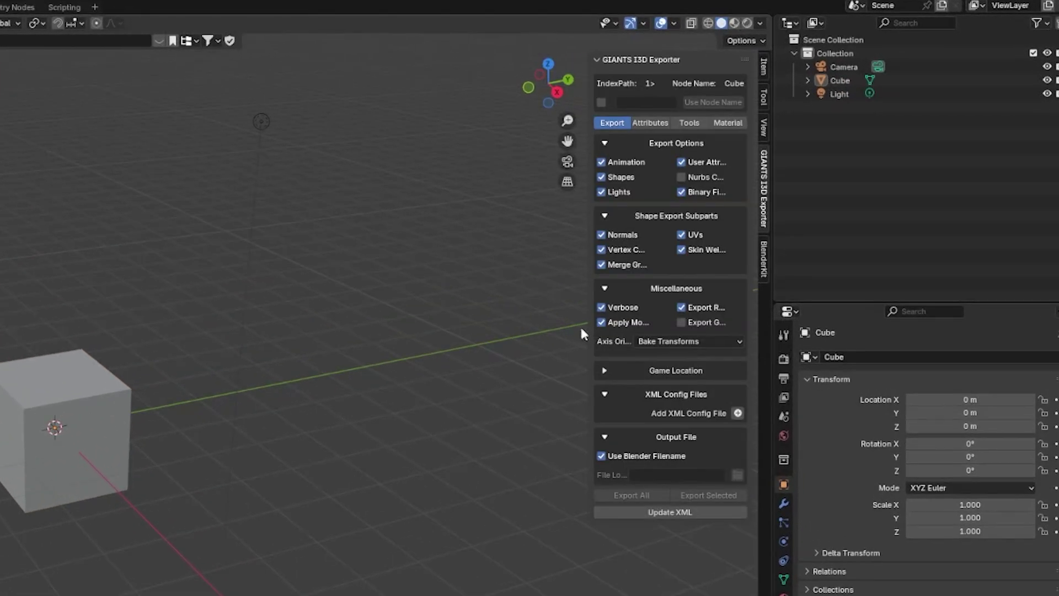
drag(588, 312, 414, 317)
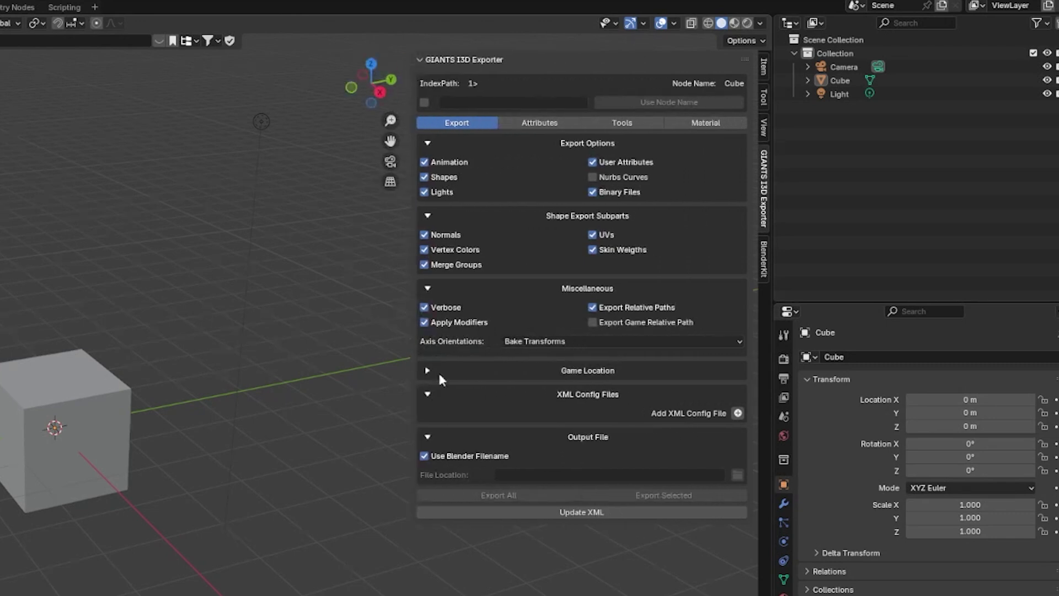
click(437, 371)
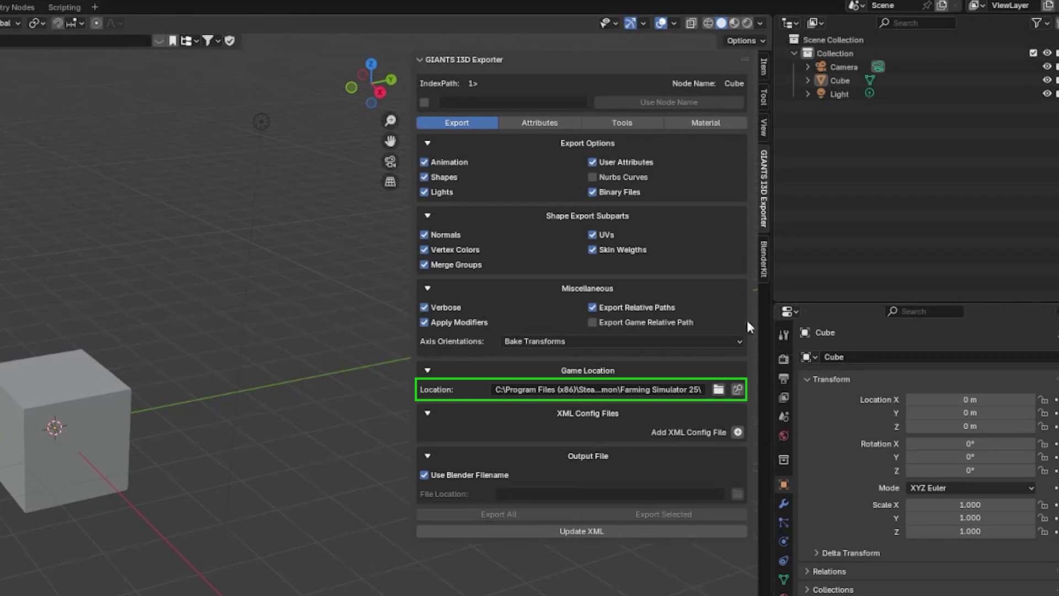
click(684, 122)
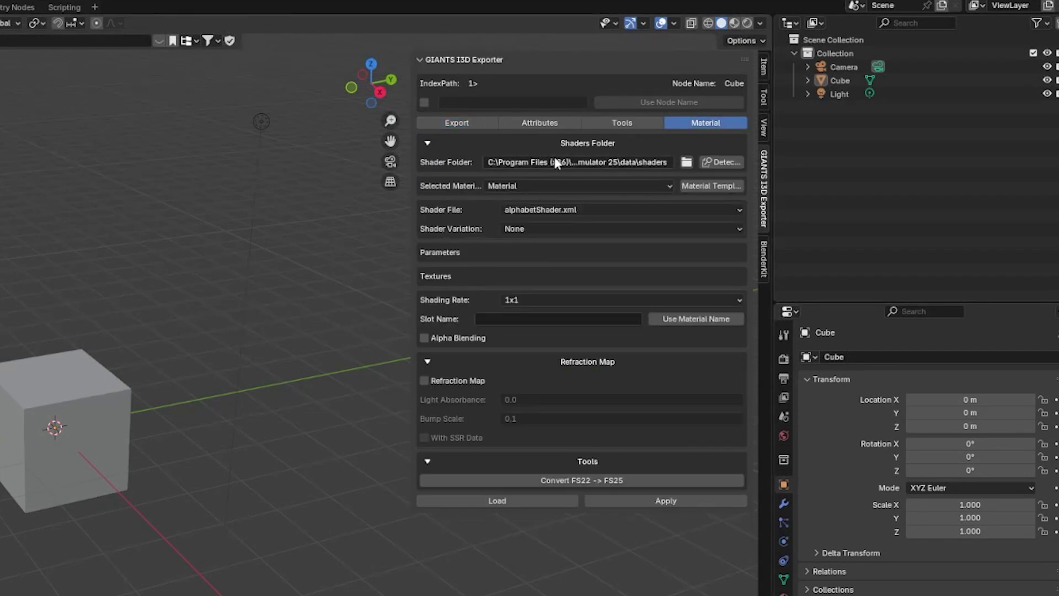